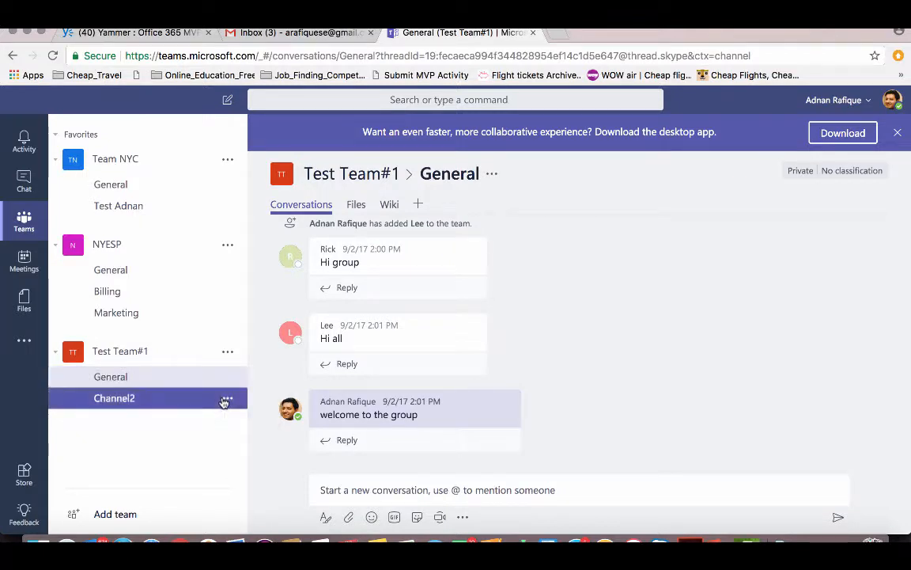
Copy the email address of the General channel in Test Team#1.
click(227, 398)
click(175, 381)
click(175, 398)
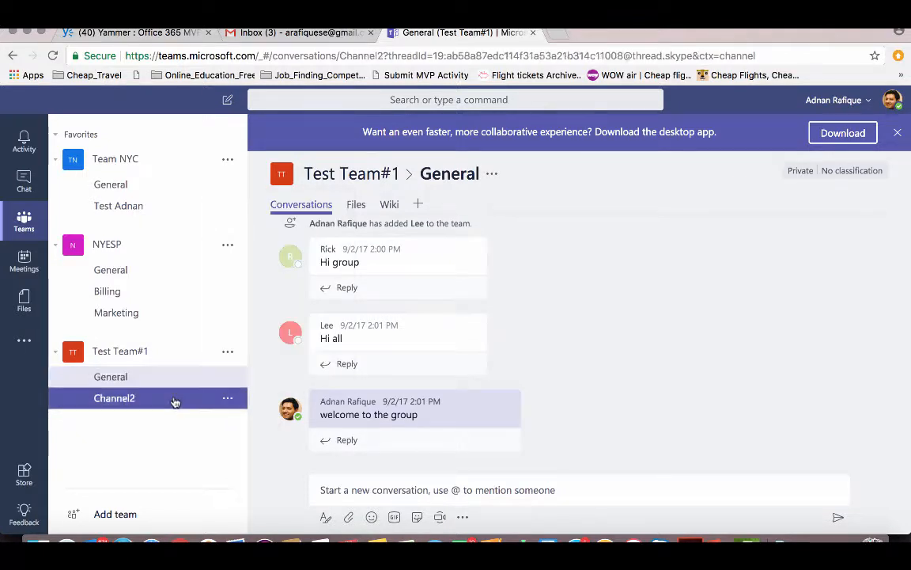
click(176, 378)
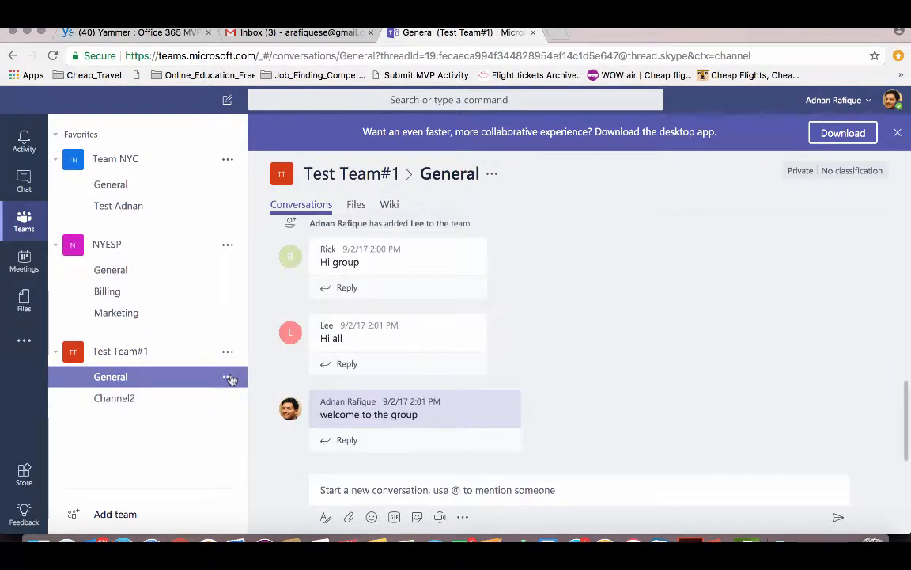
click(228, 378)
click(248, 428)
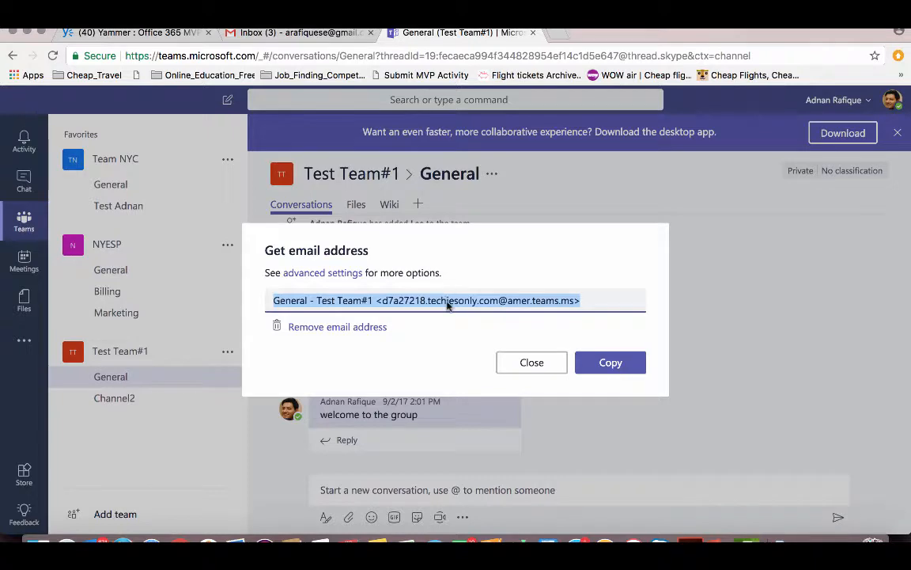
right_click(449, 300)
click(468, 330)
key(Escape)
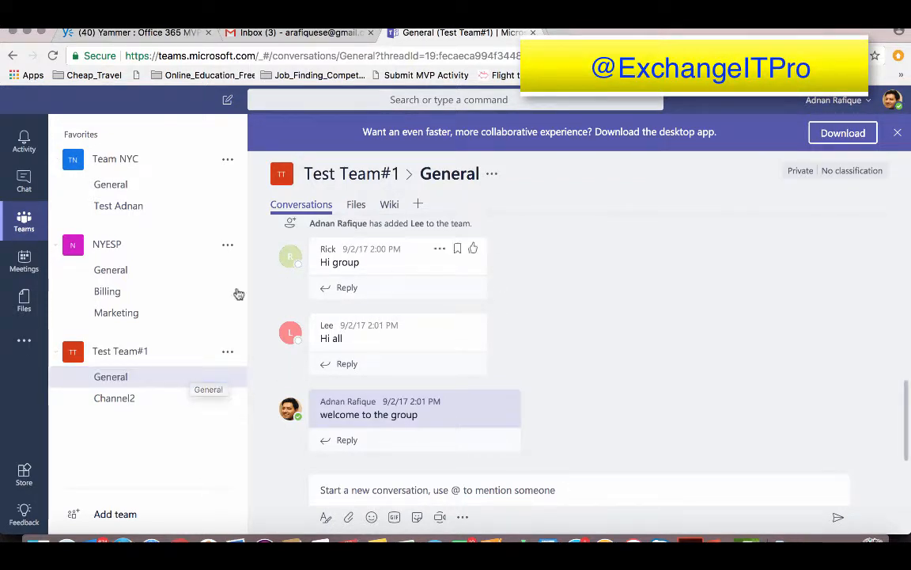
View the management page and available options of Test Team#1, and return to its General channel's conversation.
click(163, 352)
click(227, 351)
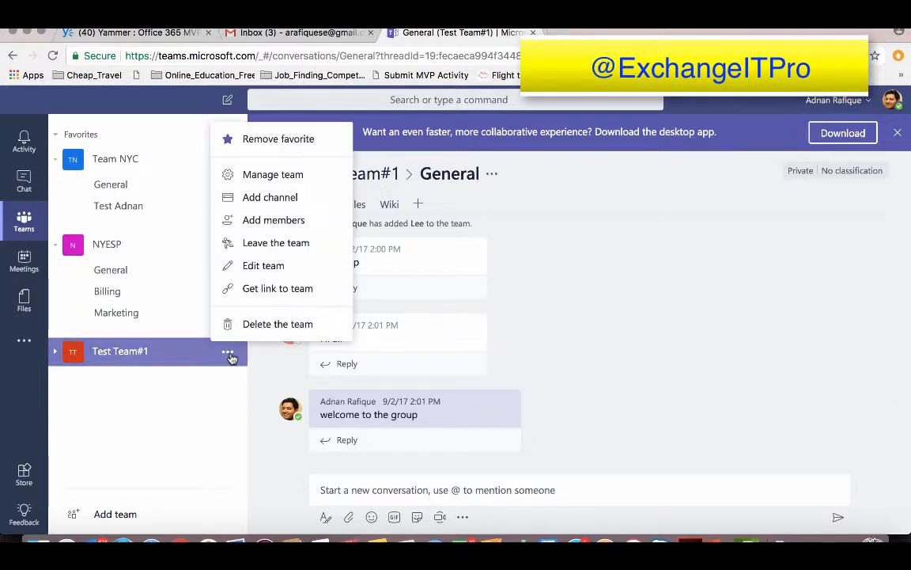
click(247, 173)
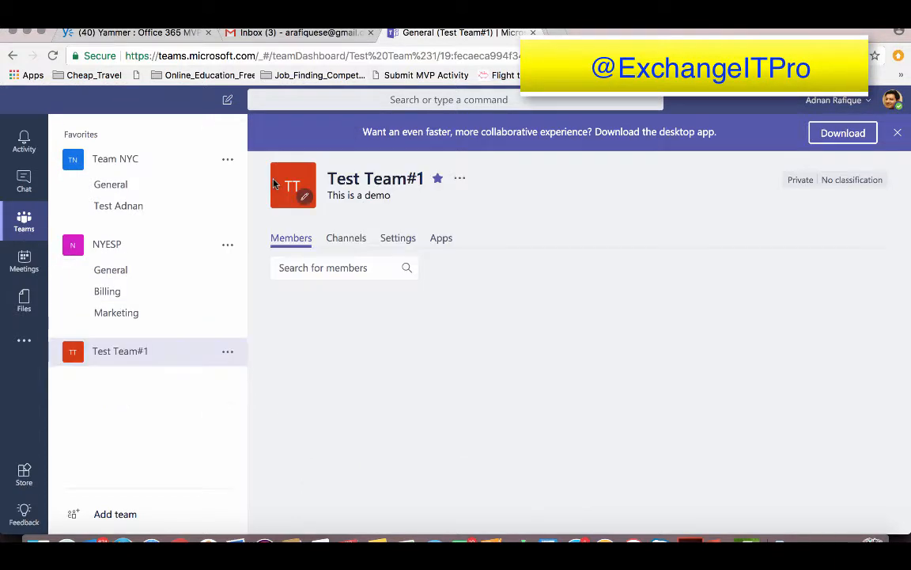
click(227, 352)
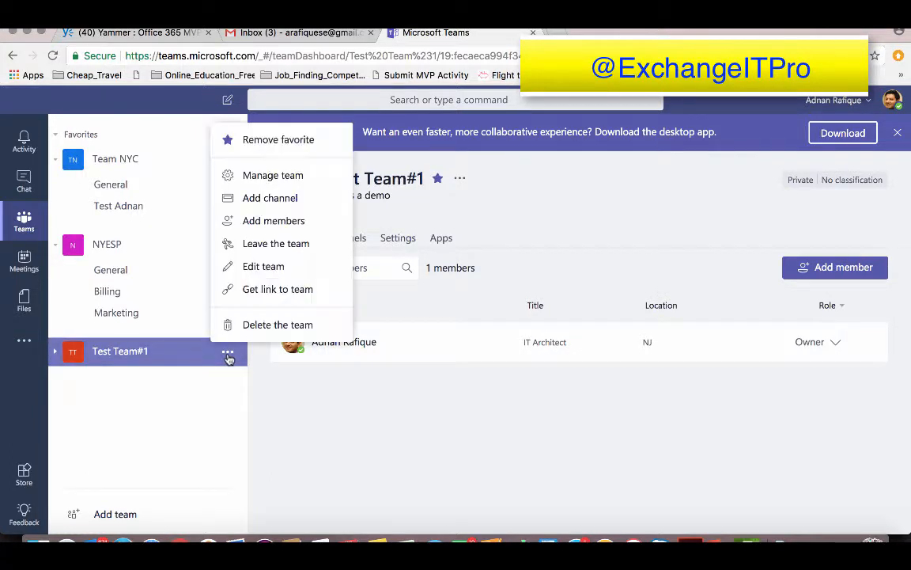
click(61, 356)
click(136, 380)
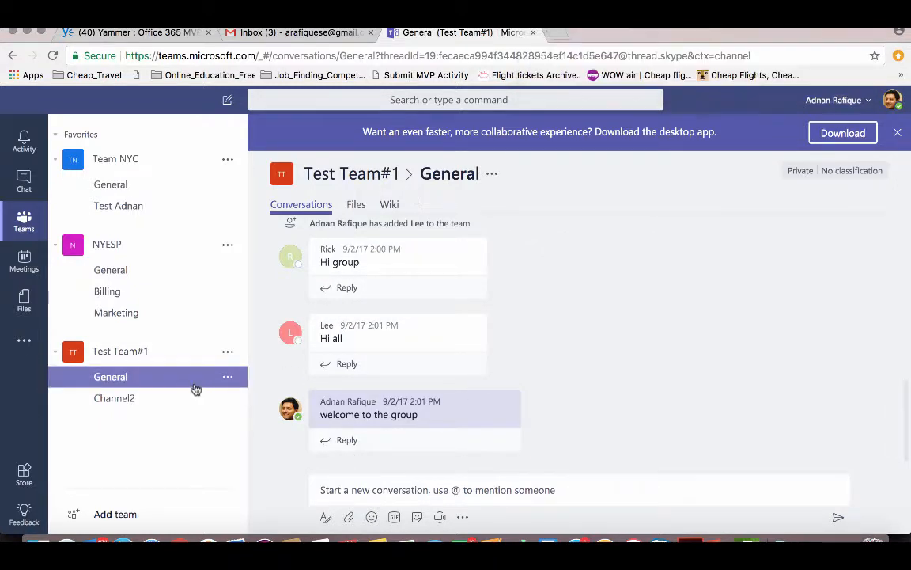
click(367, 491)
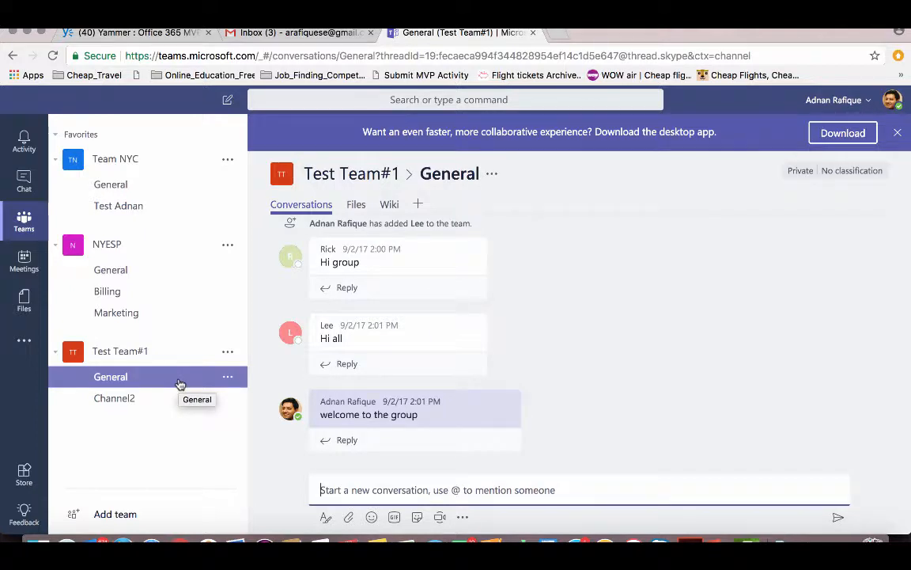
Switch to Gmail, address the new message to the copied channel address, and give it the subject "Test email externally from outside".
click(285, 32)
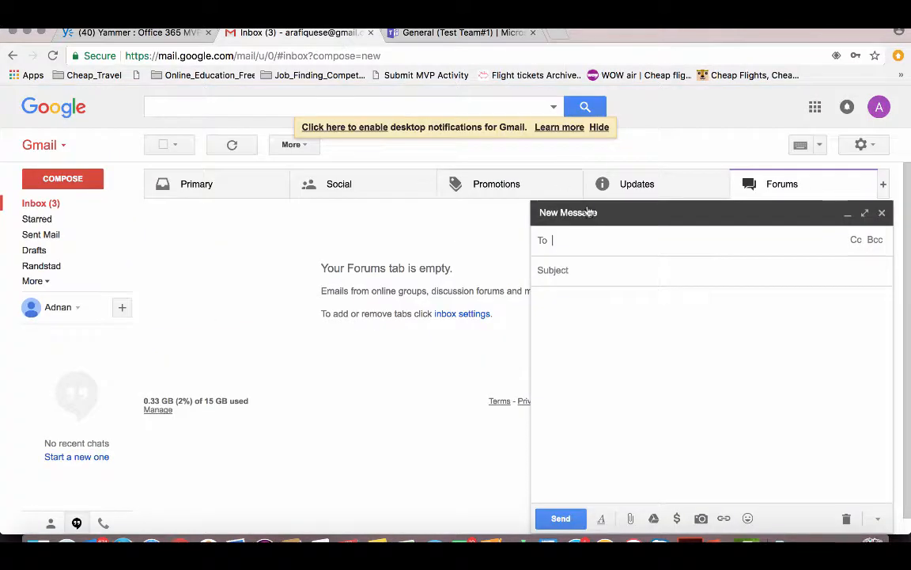
key(super+v)
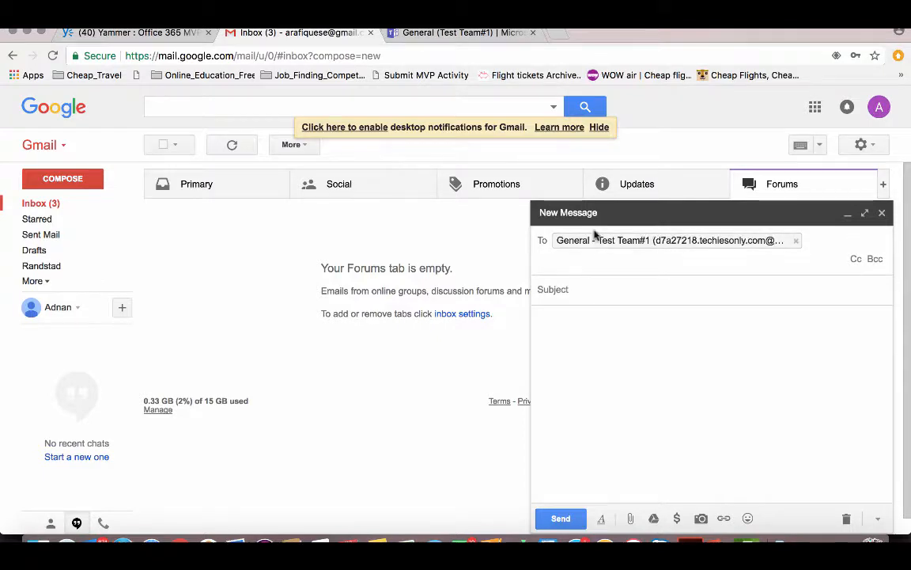
click(592, 289)
text(Test)
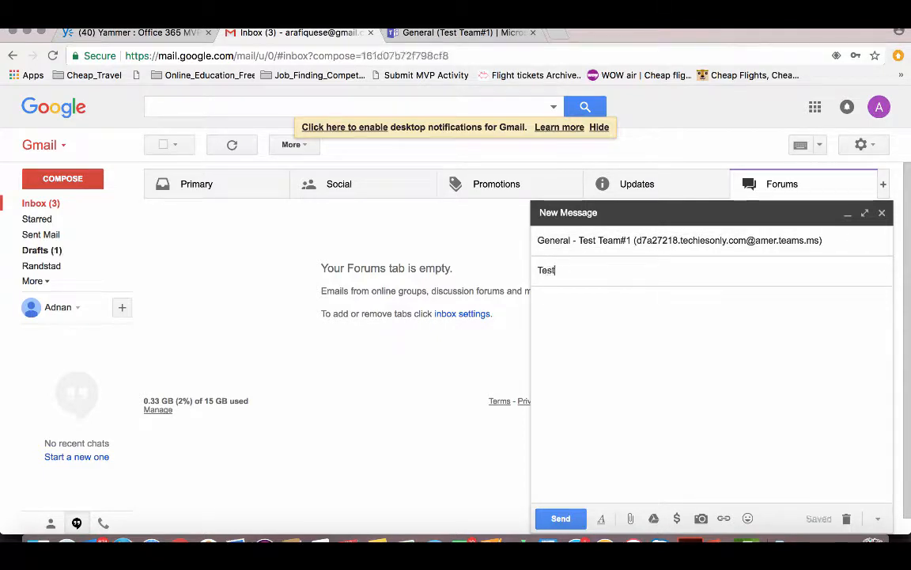
text( email external)
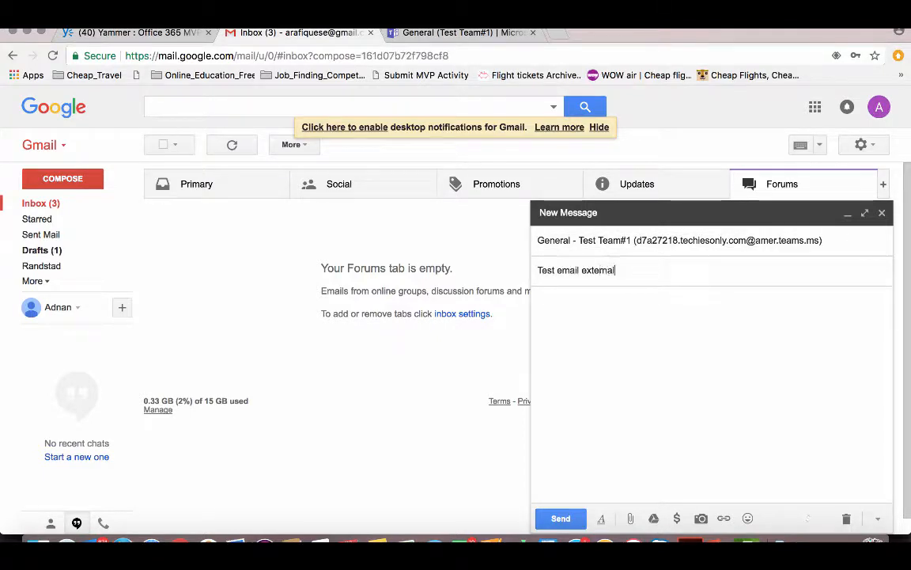
text(ly from outside)
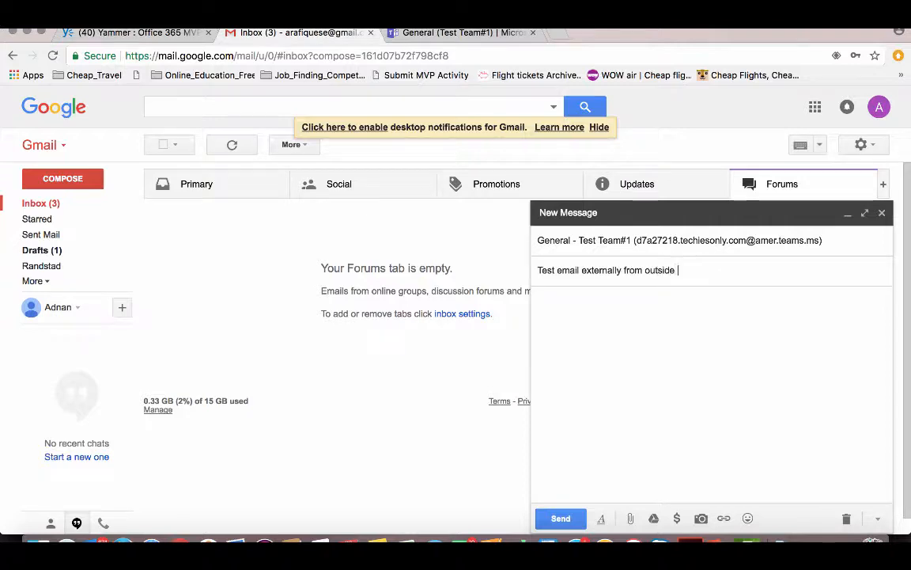
Write "test from gmail account" as the message body and send the email.
click(620, 315)
text(test from )
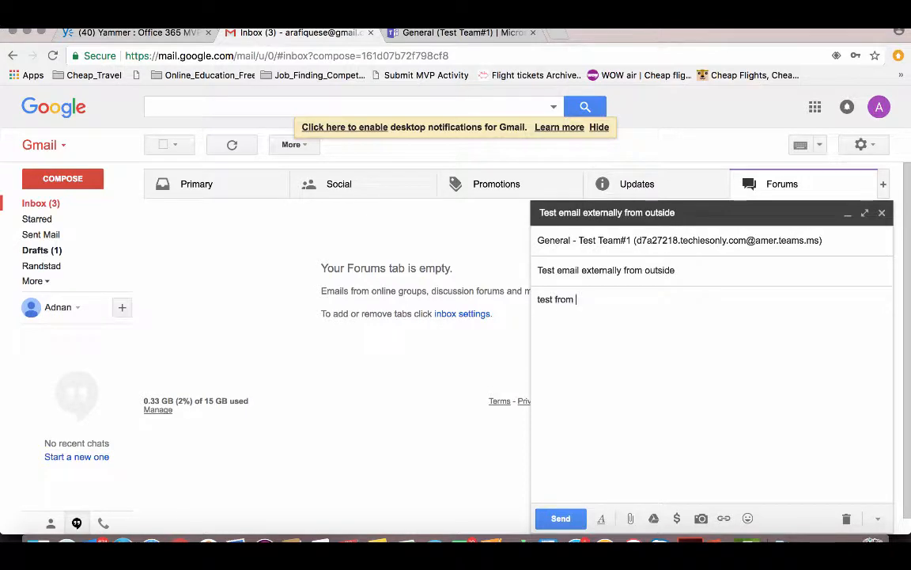
text(gmail account)
click(574, 519)
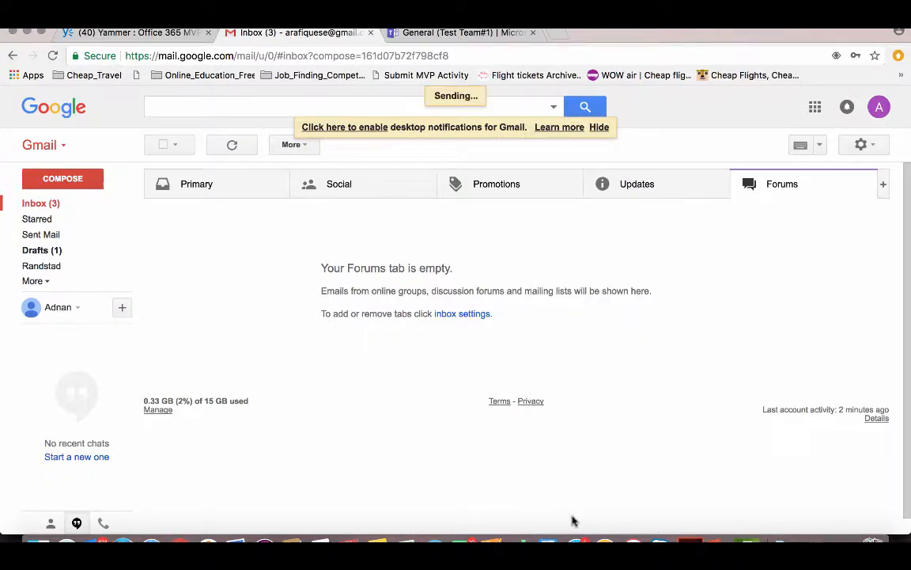
Switch back to Microsoft Teams and check the General channel's conversation for the emailed message.
click(415, 32)
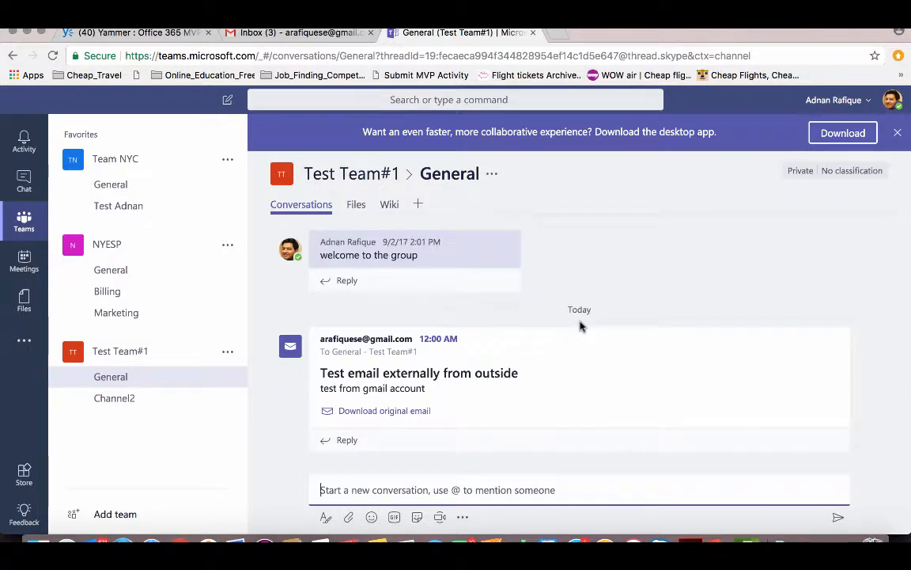
mouse_move(616, 345)
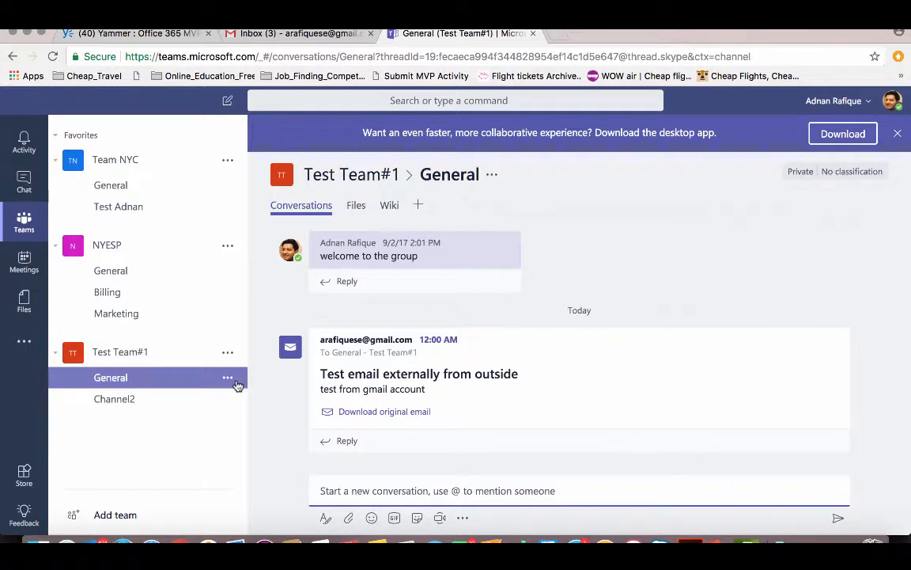
Open the General channel's email address details and view the address removal prompt, backing out without removing it.
click(236, 382)
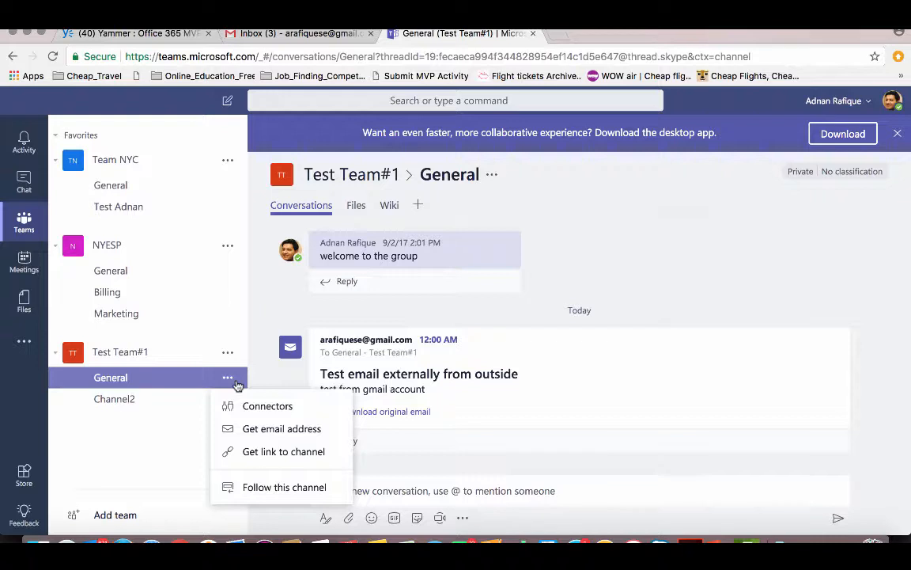
click(240, 427)
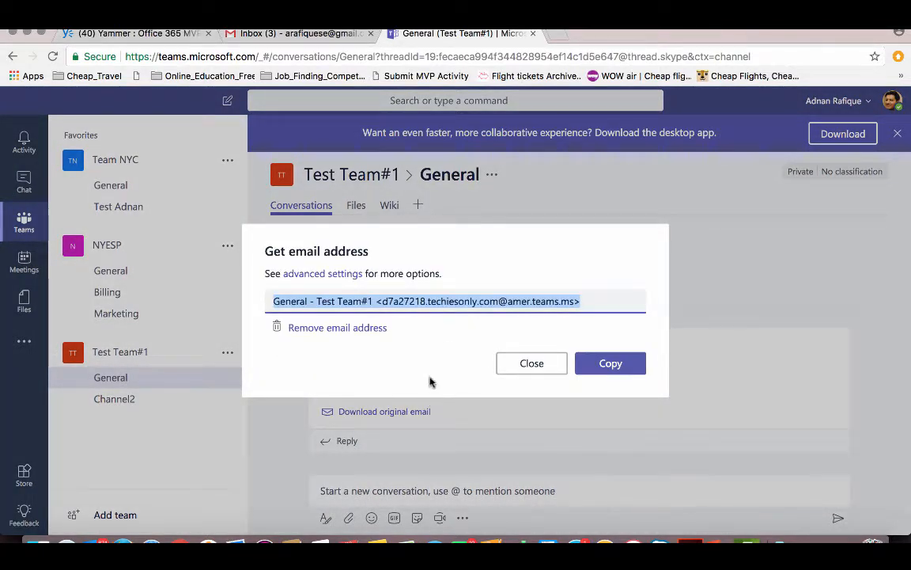
click(373, 327)
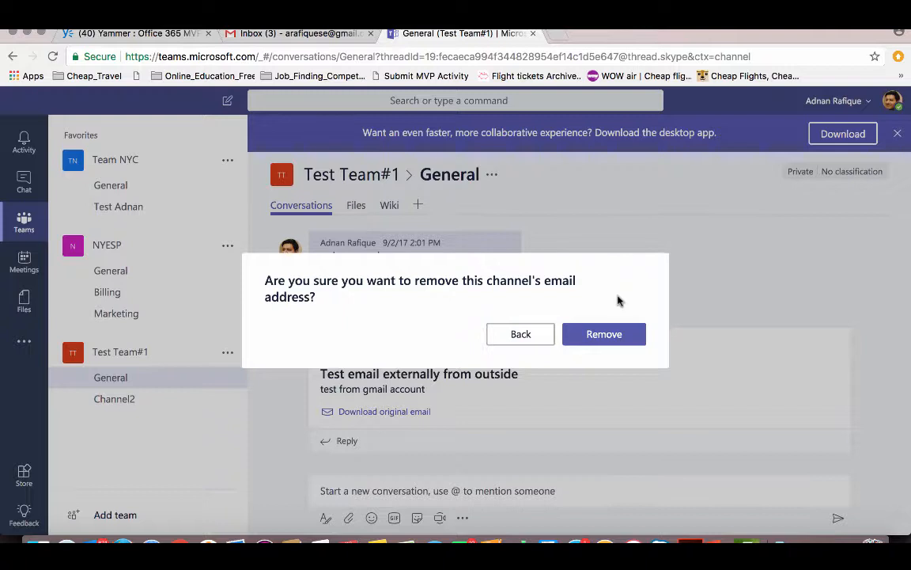
click(522, 341)
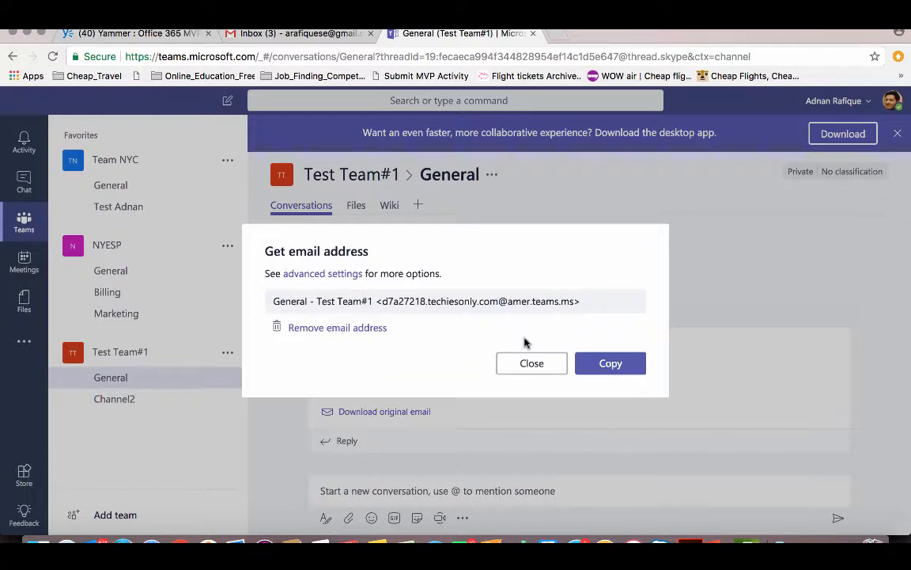
Show the advanced settings of the General channel's email address and review who may send emails to it.
click(325, 274)
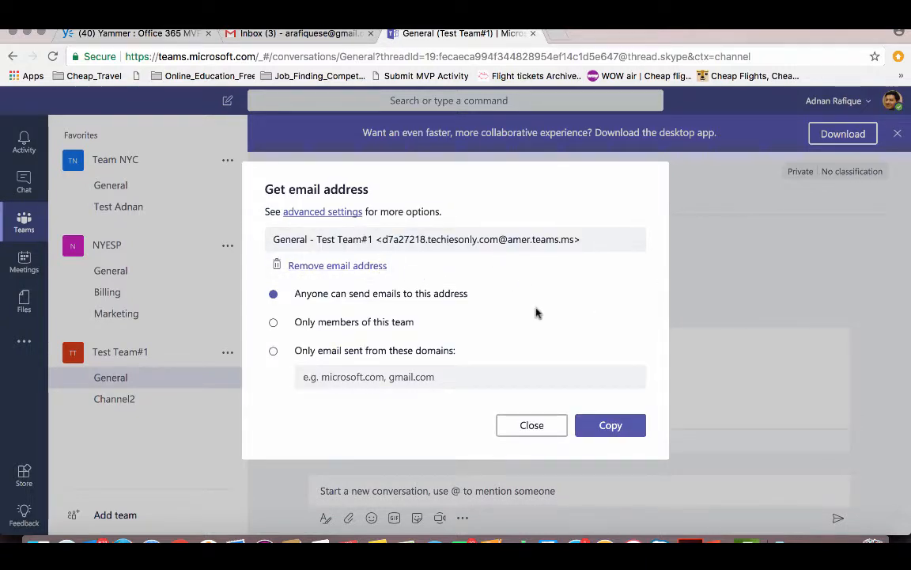
triple_click(296, 293)
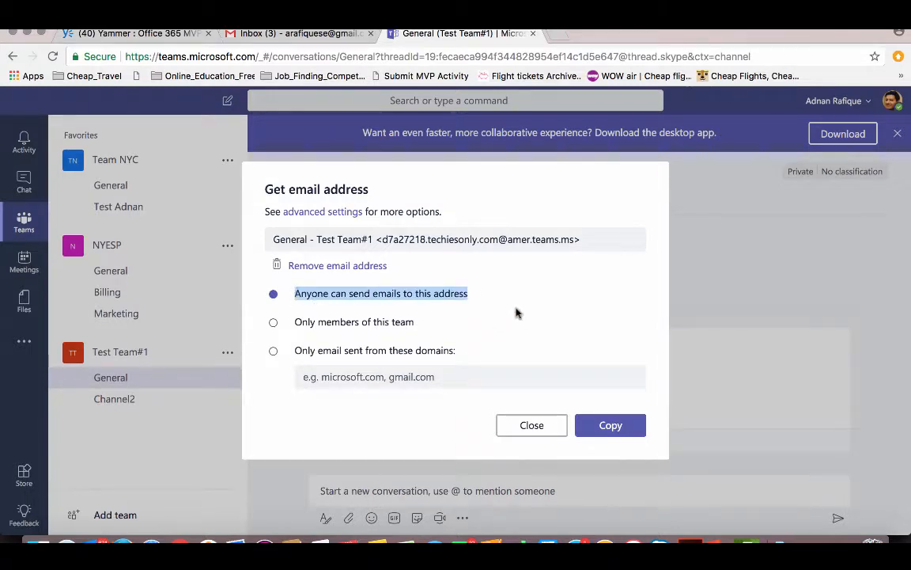
click(448, 327)
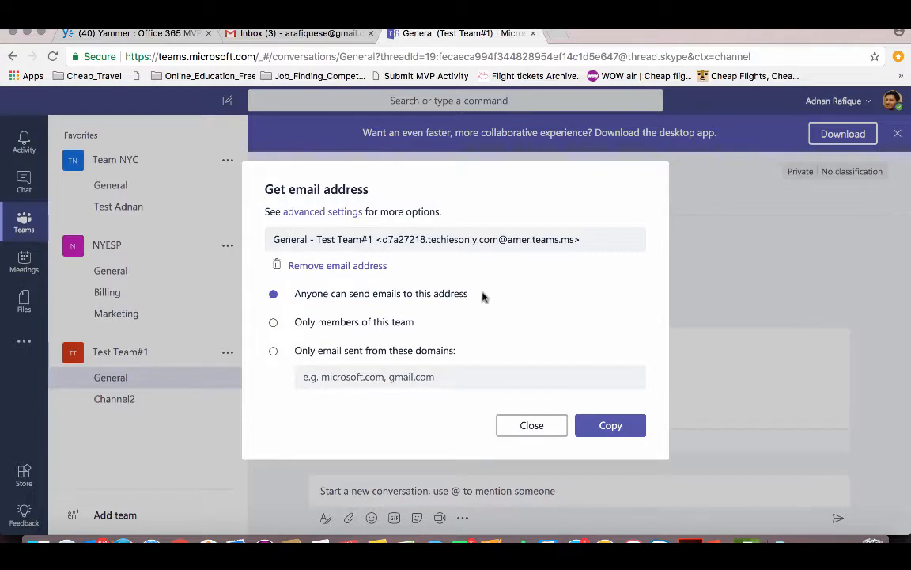
drag(469, 292, 292, 292)
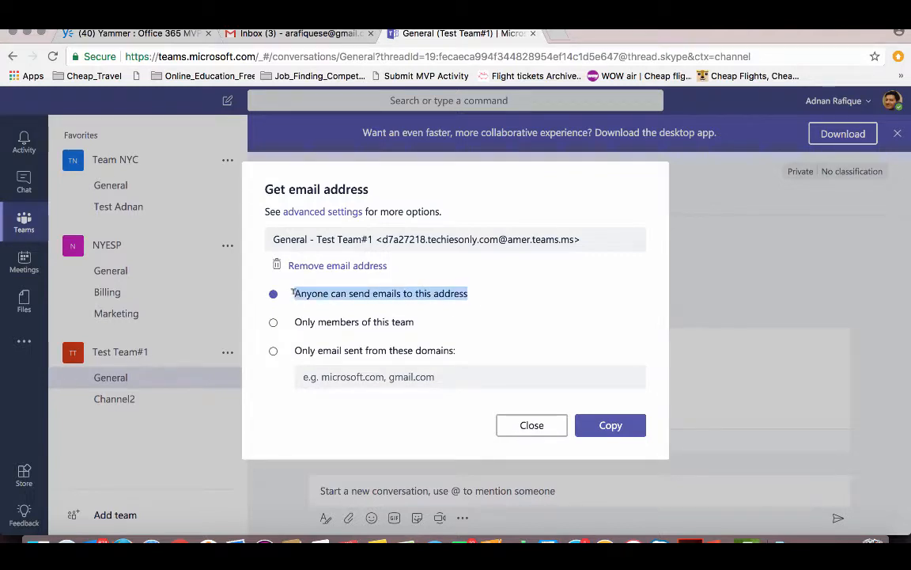
click(421, 321)
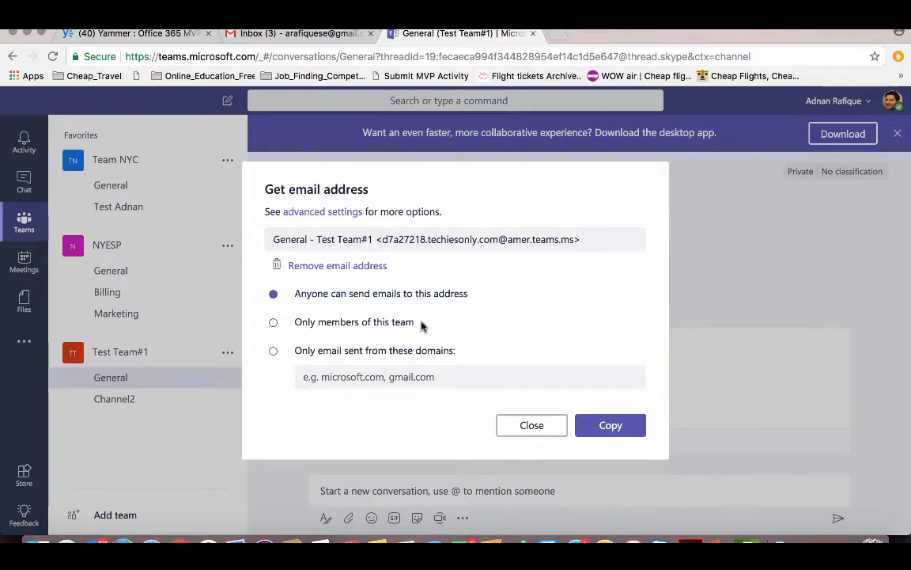
drag(418, 318, 291, 325)
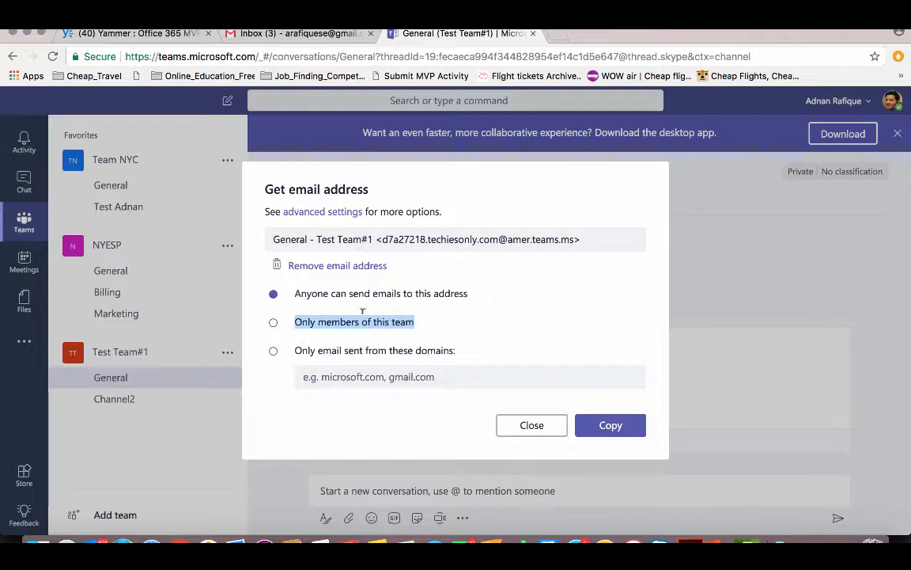
click(427, 328)
Try the sender options "Only members of this team" and "Only email sent from these domains", and discard the change.
click(274, 324)
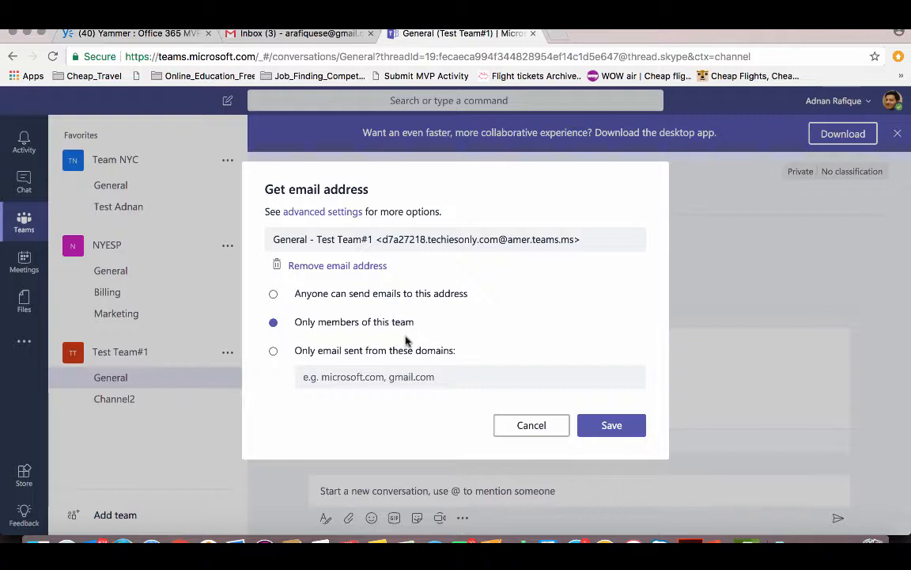
click(274, 352)
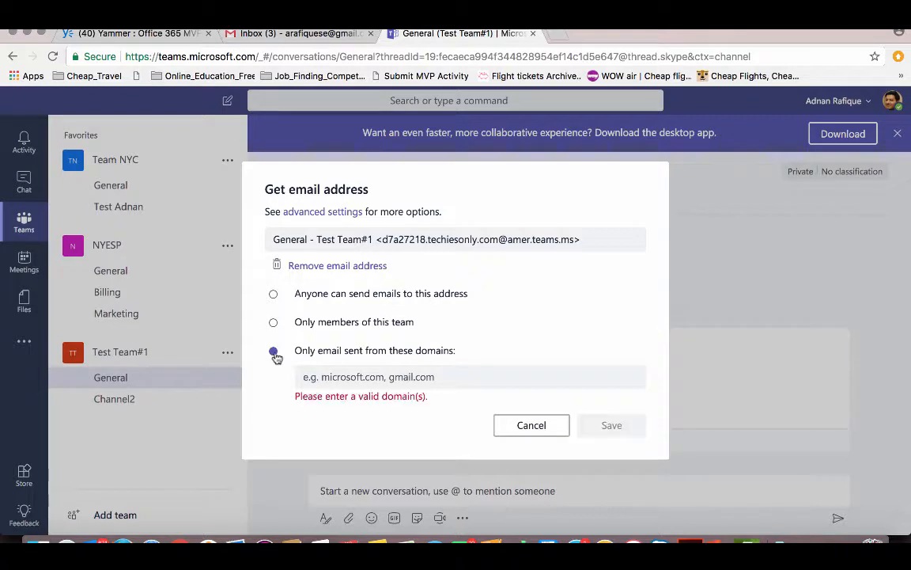
click(461, 377)
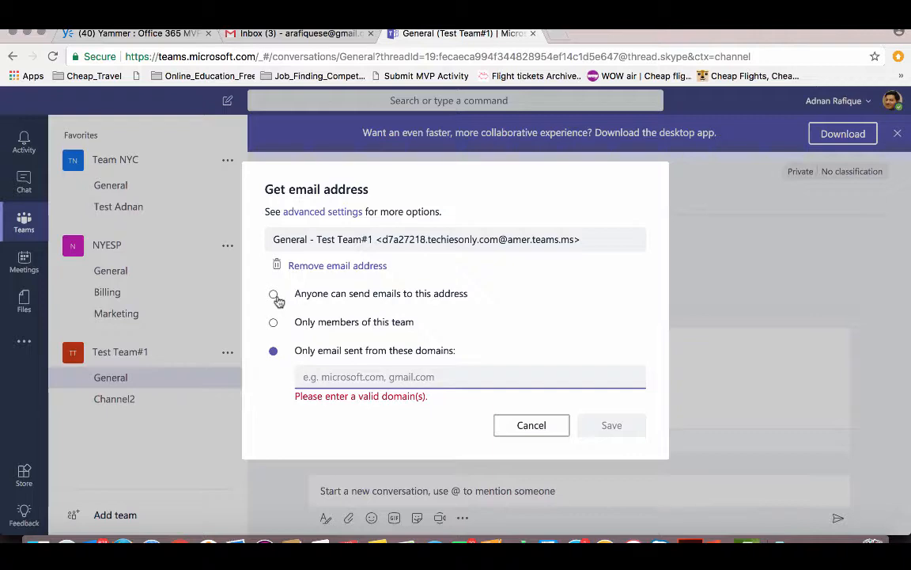
click(532, 425)
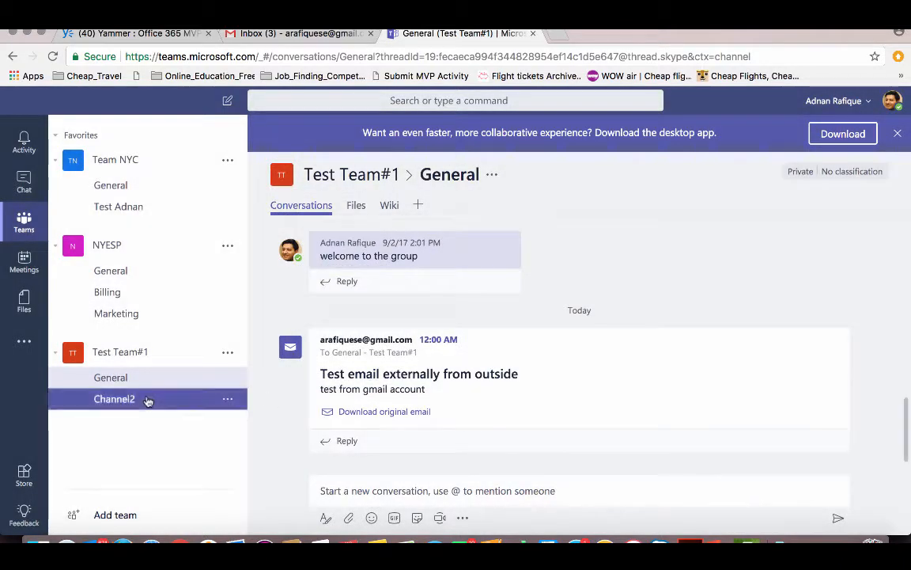
Open Channel2's email address details in Test Team#1 and show the advanced sender settings.
click(205, 398)
click(228, 400)
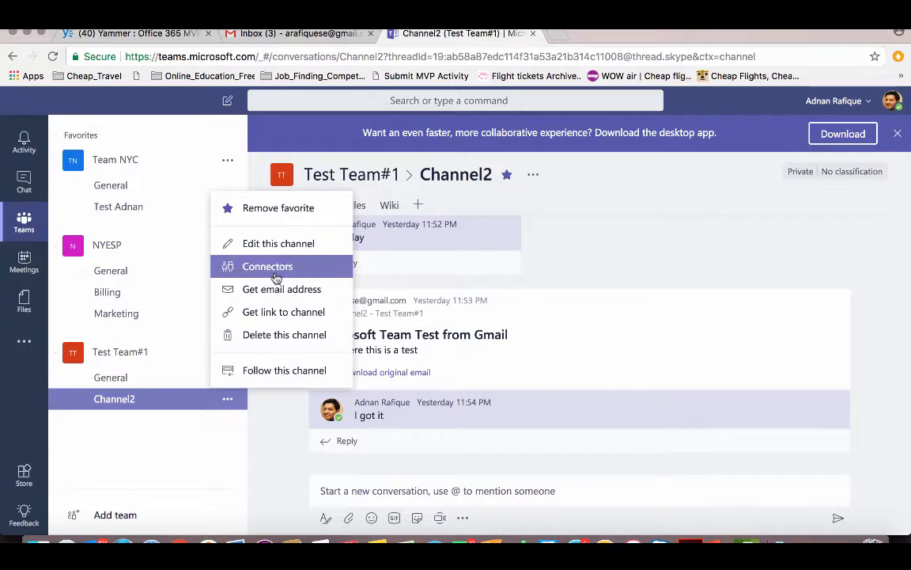
click(293, 289)
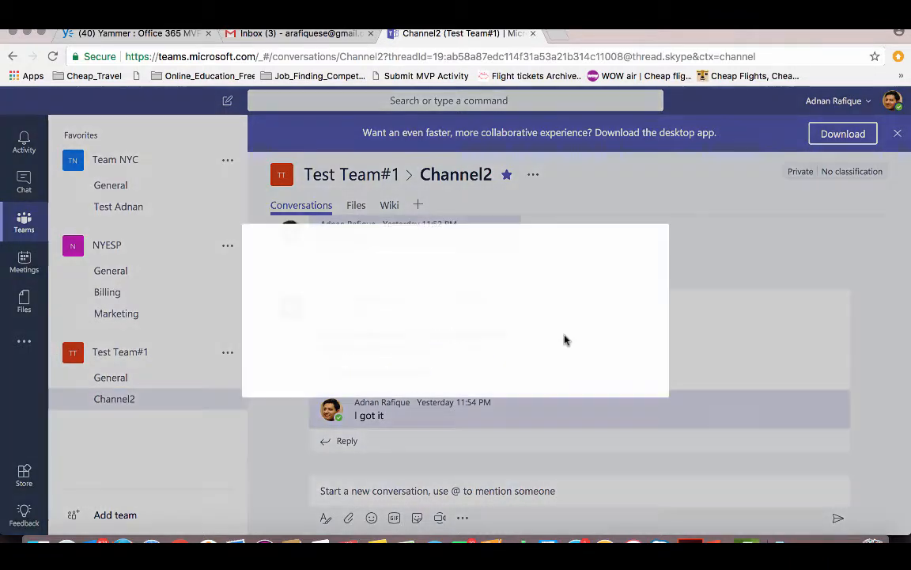
click(345, 275)
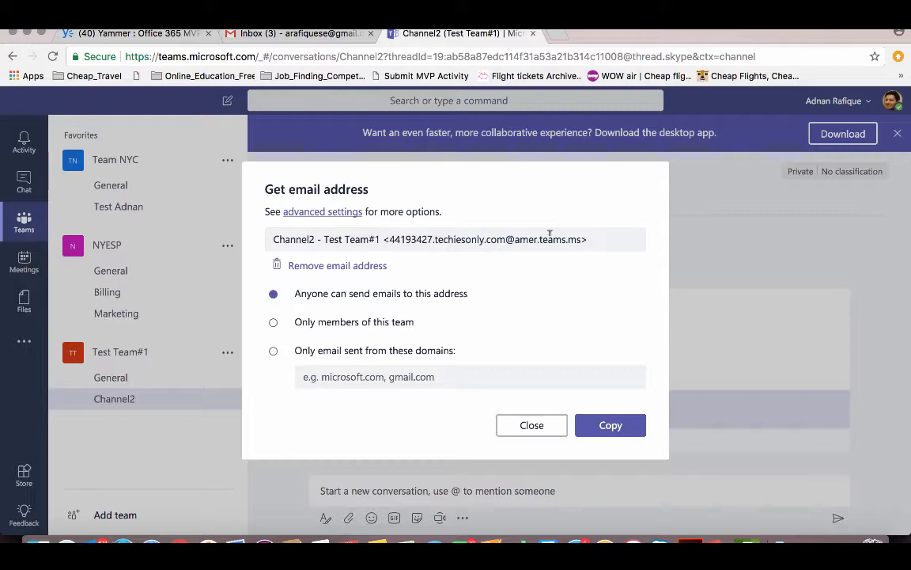
Copy Channel2's full email address and close its email address details.
click(267, 237)
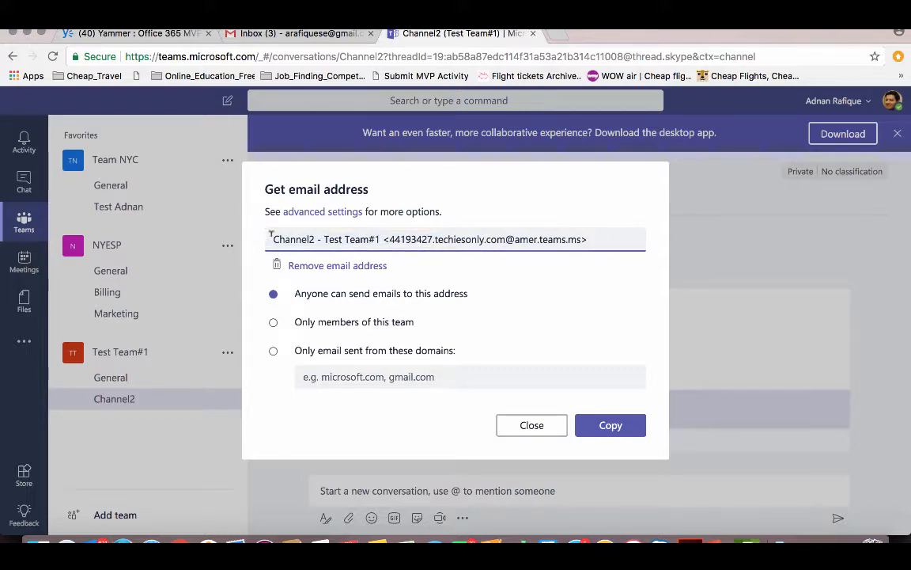
drag(269, 238, 600, 238)
key(Escape)
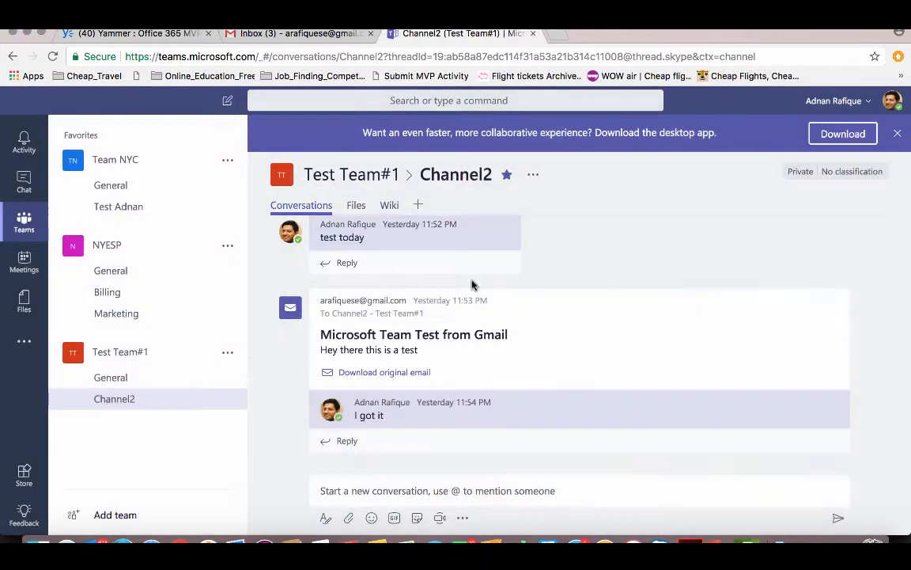
Restrict senders to Channel2's email address to "Only members of this team" and save the setting.
click(228, 399)
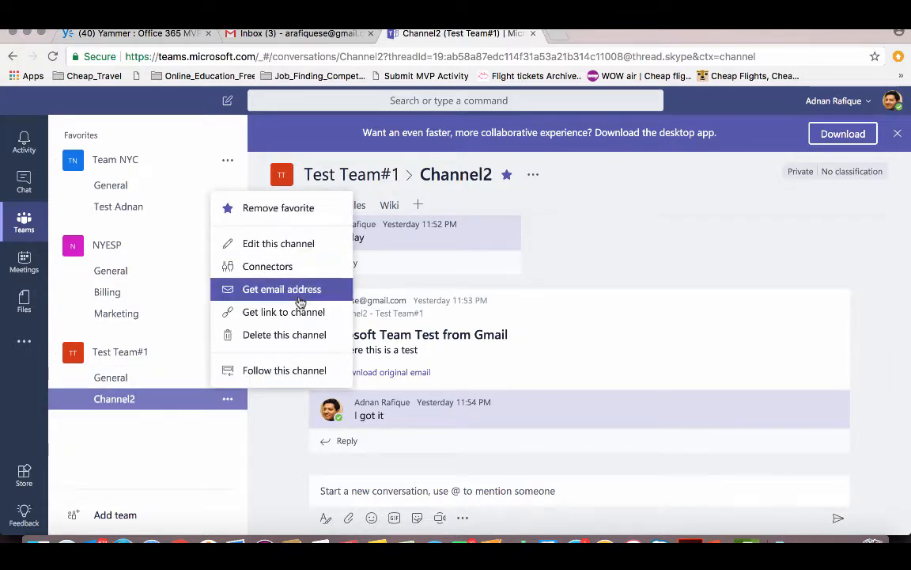
click(291, 290)
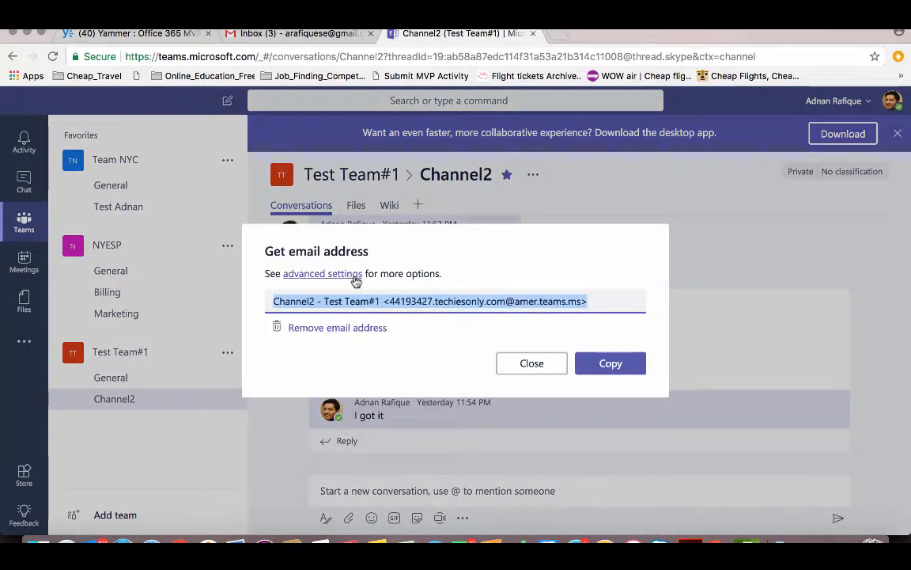
click(352, 273)
click(274, 322)
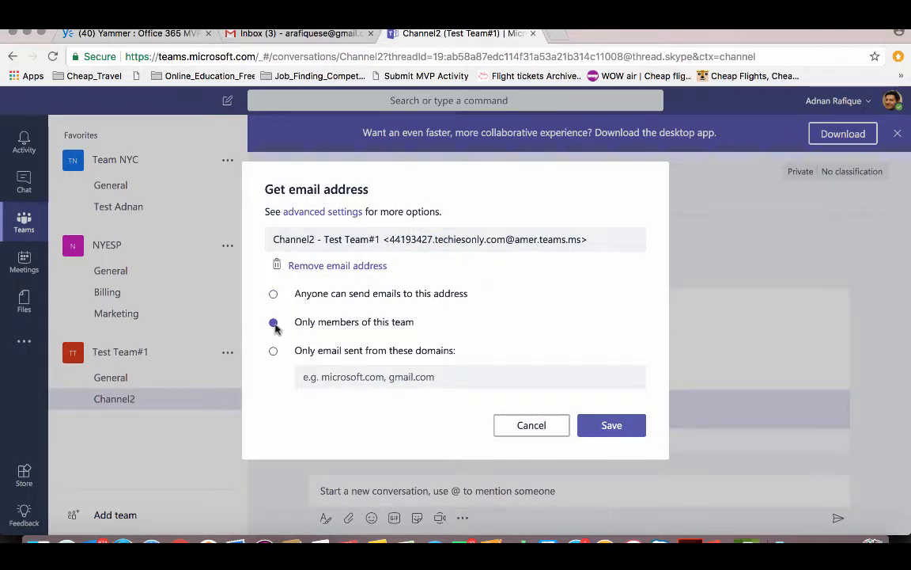
click(623, 432)
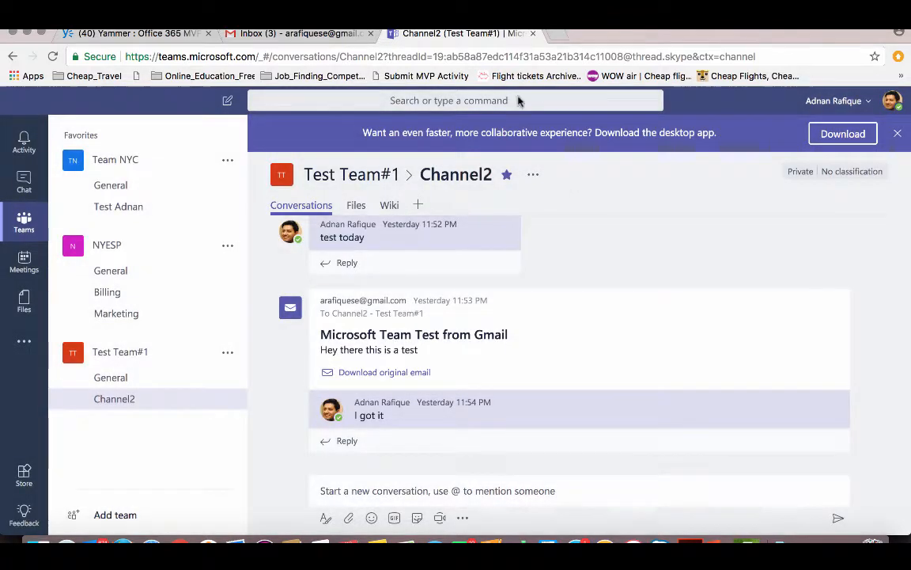
Switch to Gmail and start a new email addressed to Channel2 - Test Team#1.
click(317, 33)
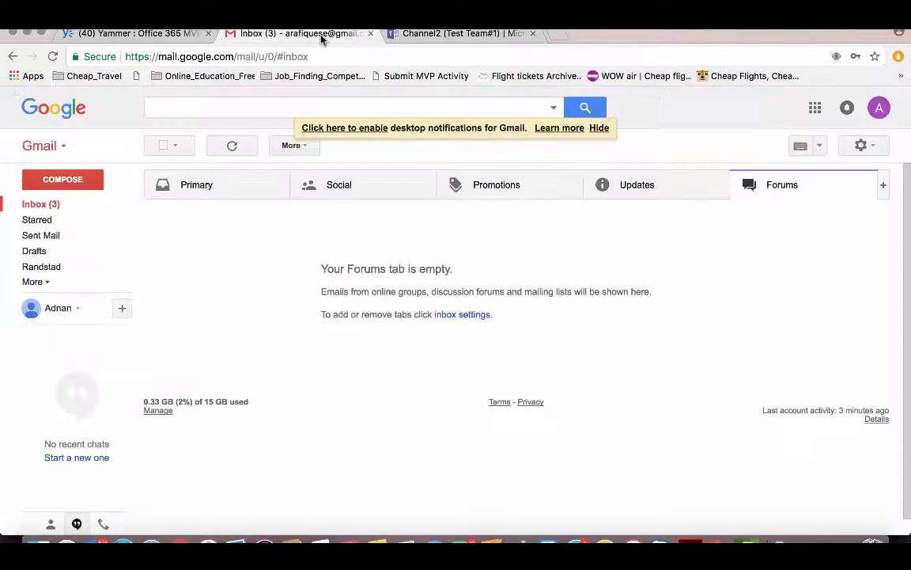
click(52, 186)
text(Channel2 - Test Team#1)
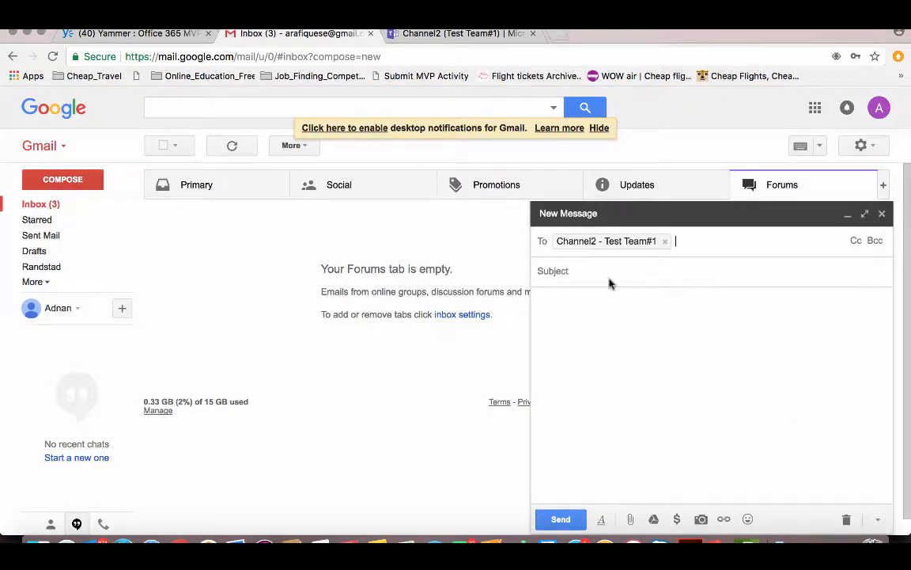
Enter the subject "Sending email to controlled Channel in Teams" and the message text "Test limited access".
click(609, 283)
text(Se)
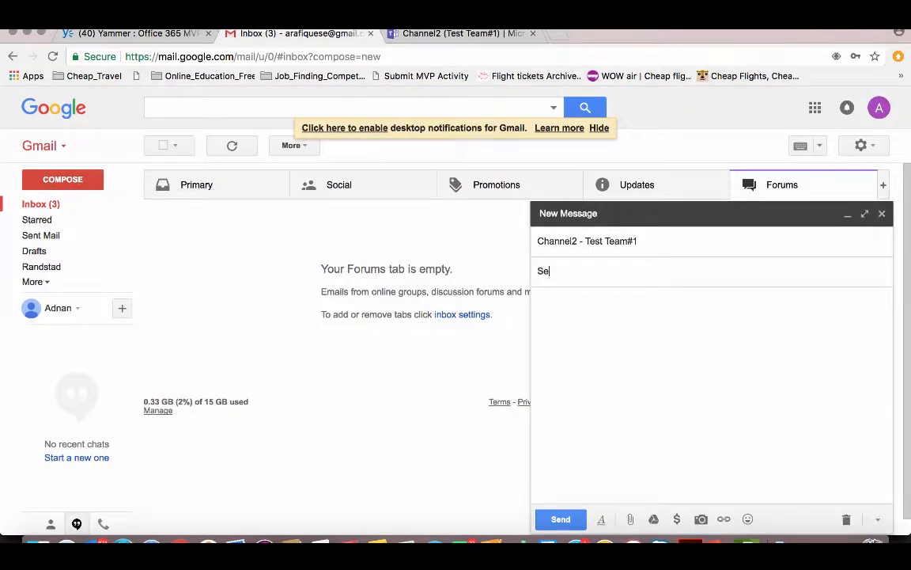
text(nding email to contr)
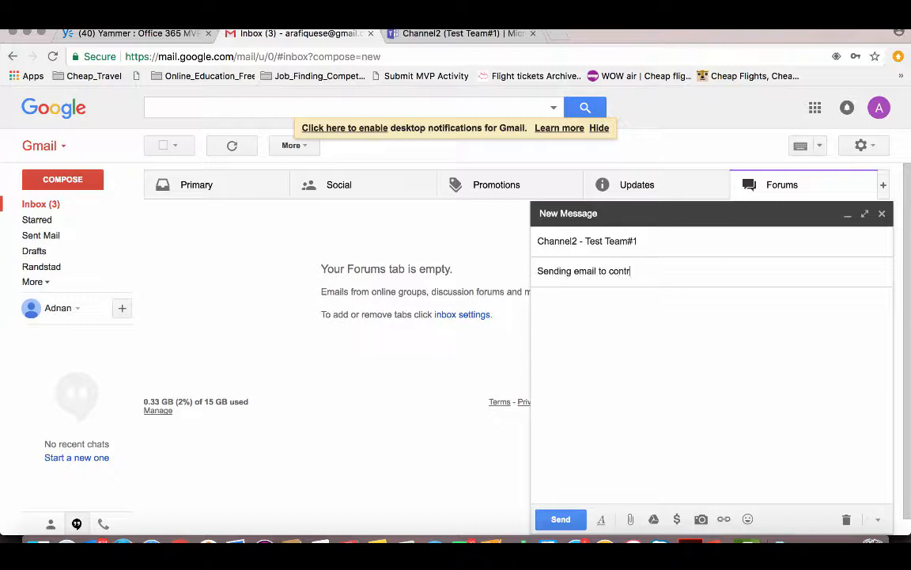
text(olled Channel inTe)
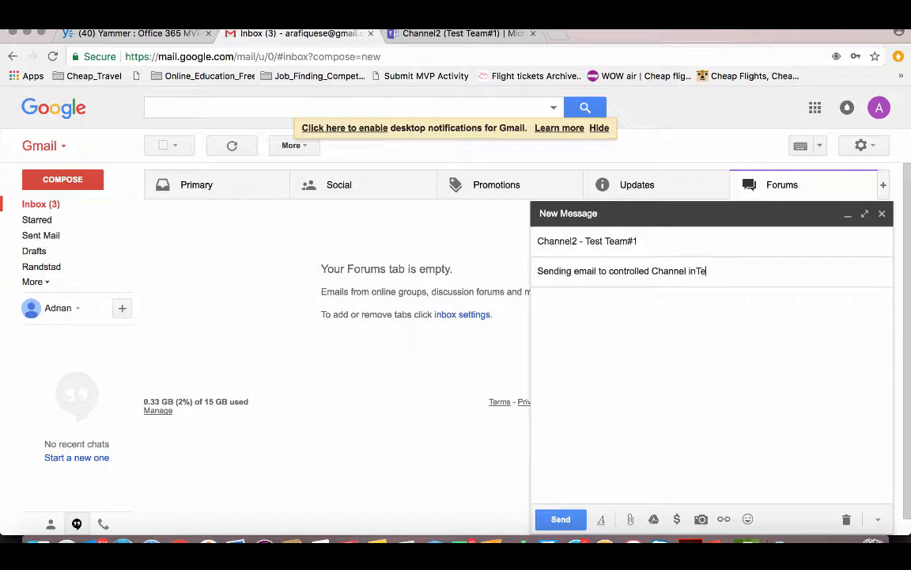
text(amTeams)
key(Tab)
text(Tes)
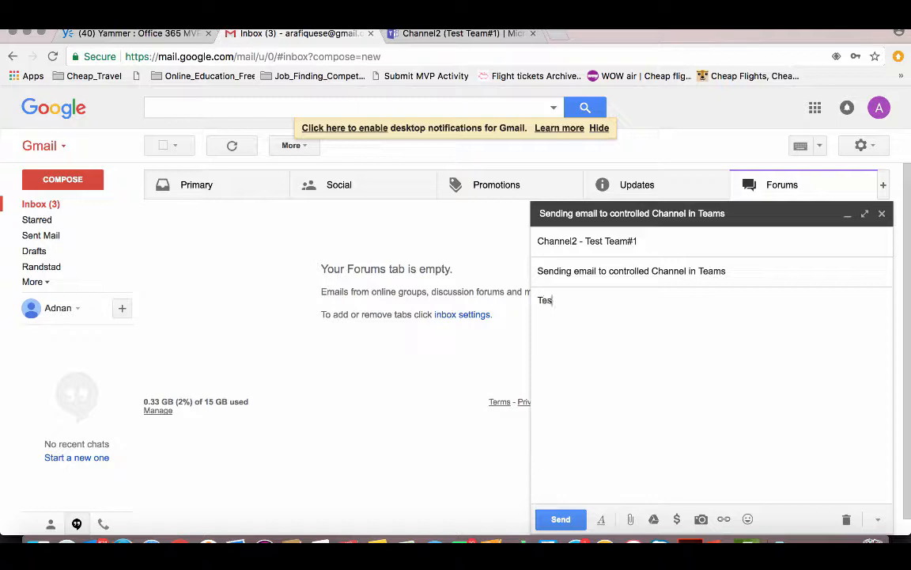
text(t limited access)
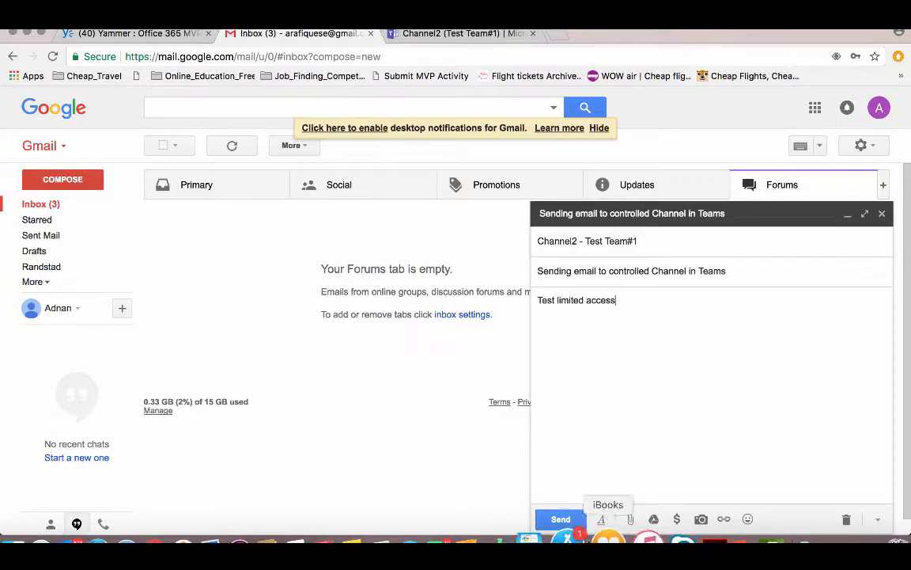
Send the email and open the undeliverable notice from Microsoft Teams in the Updates category.
click(571, 519)
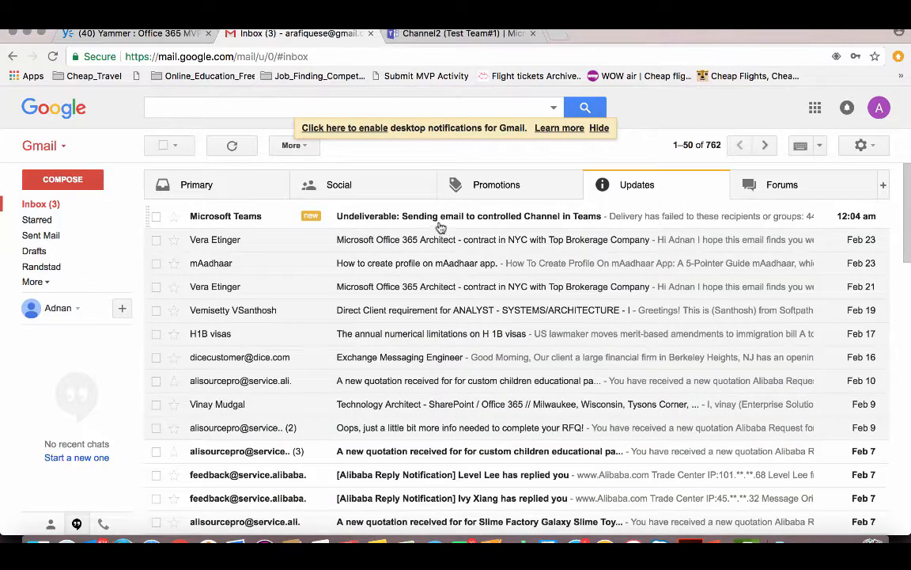
click(436, 215)
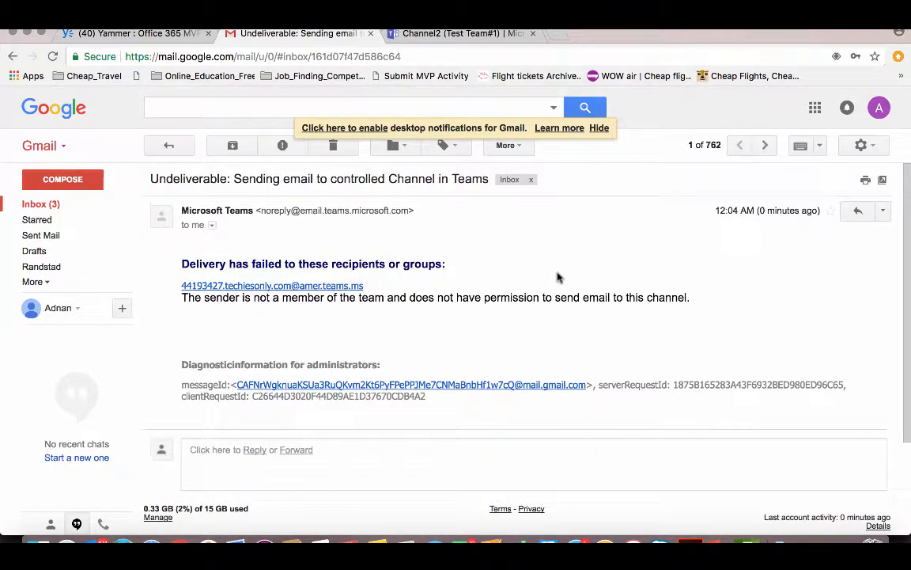